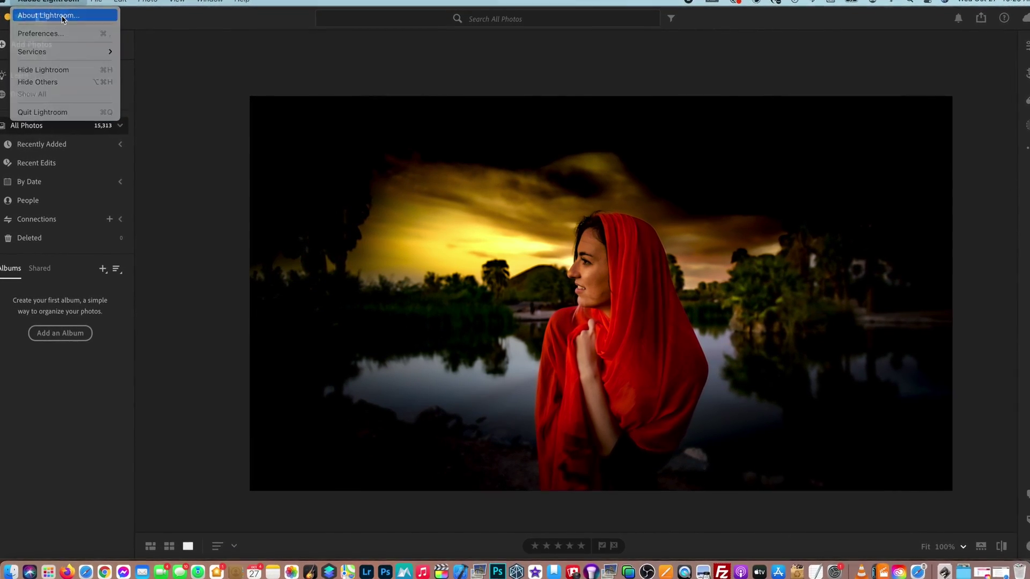
Step: Check Lightroom's version info, then browse Recent Edits and scroll All Photos for the lakeside shot
left_click(63, 16)
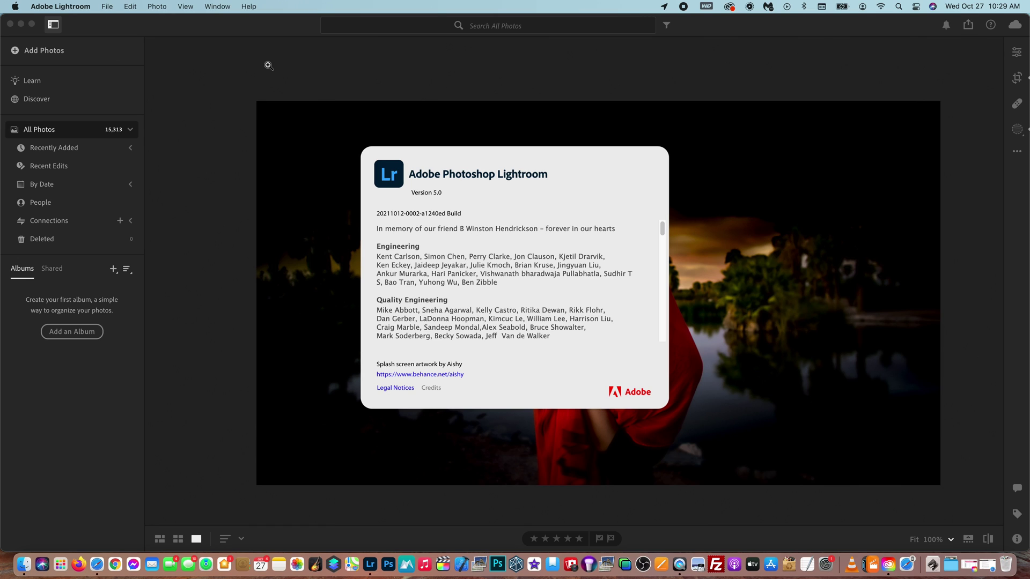
left_click(268, 65)
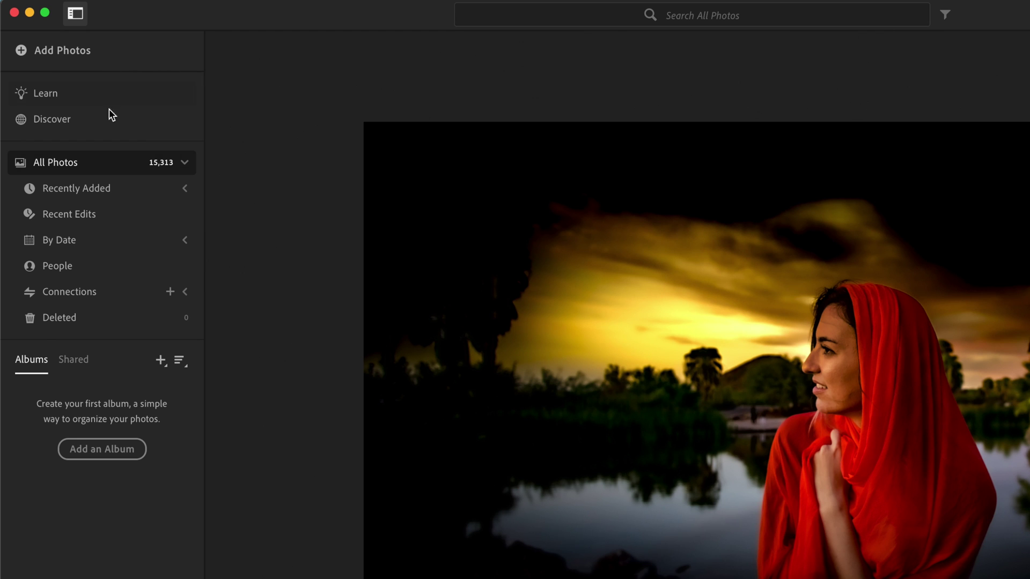
left_click(114, 217)
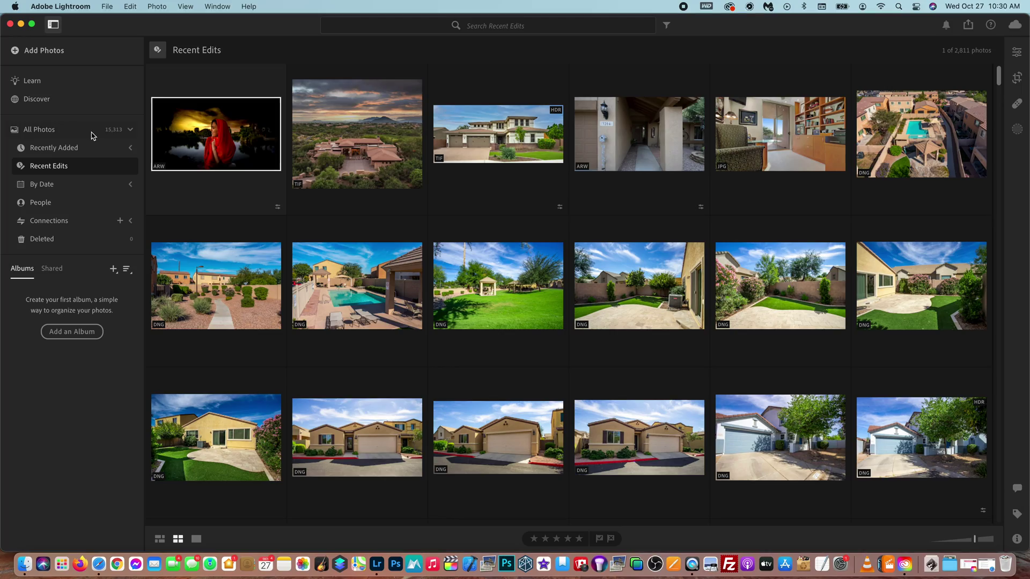
left_click(130, 163)
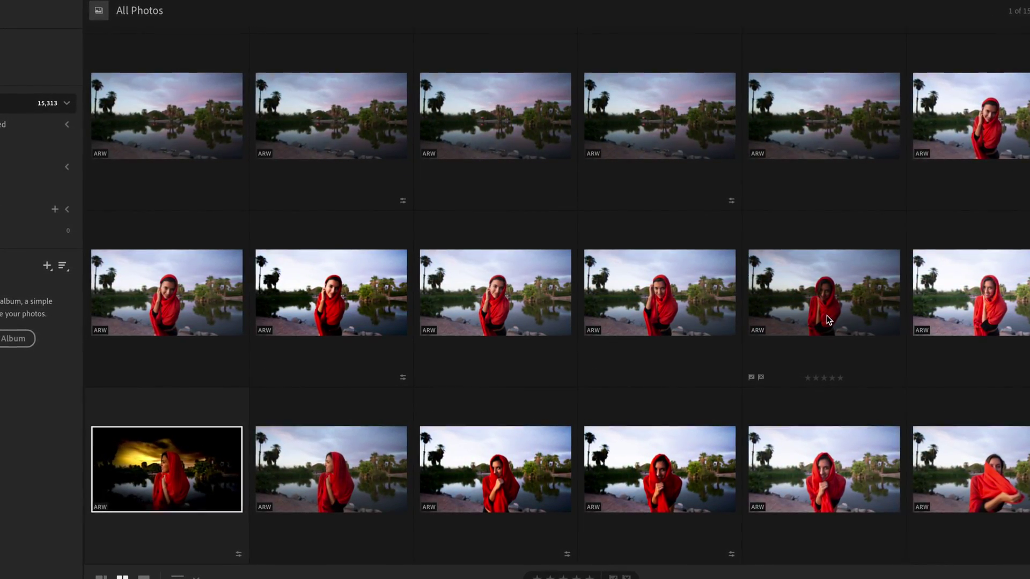
scroll(771, 380, "down", 5)
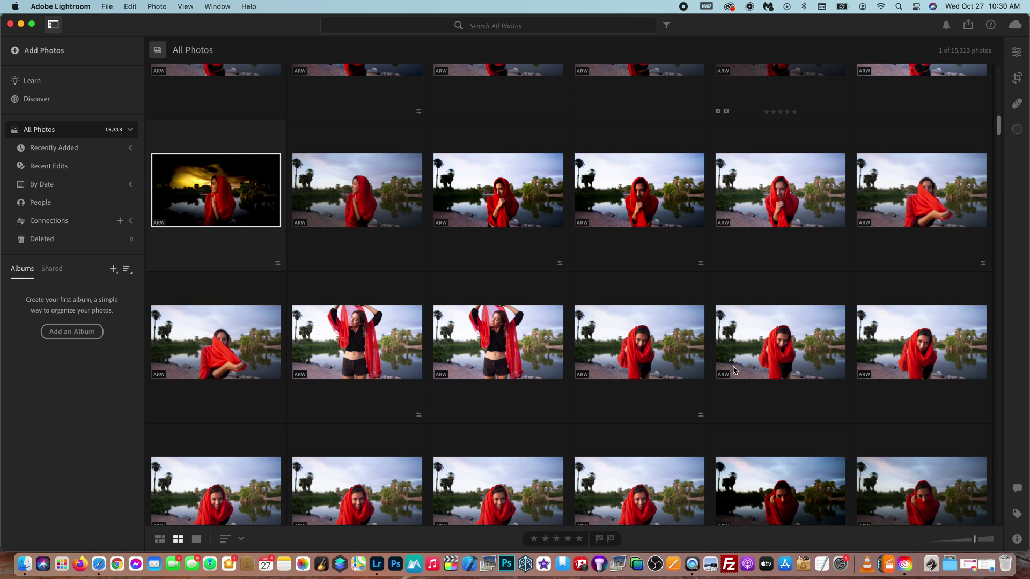
scroll(733, 370, "down", 3)
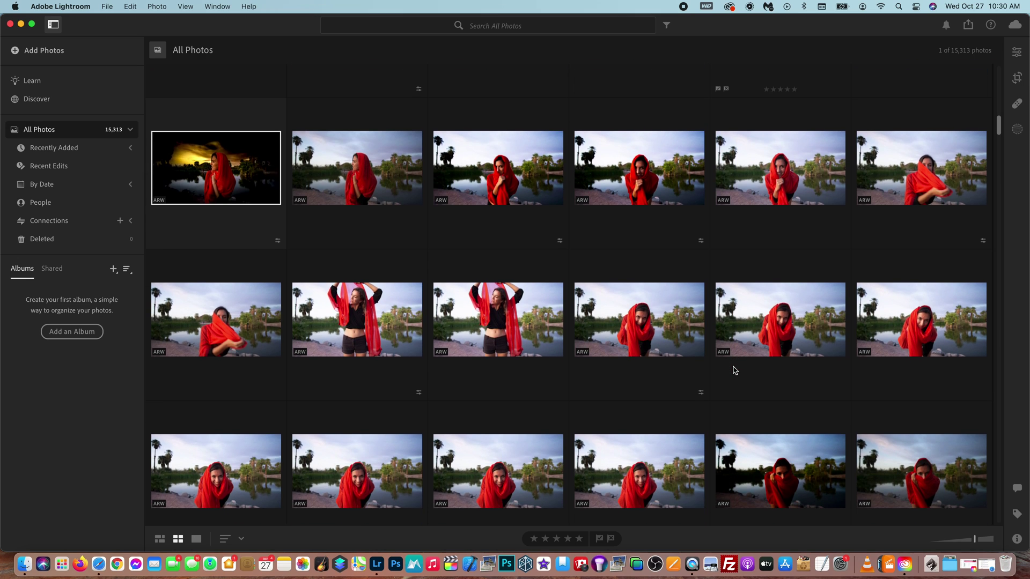
scroll(734, 370, "down", 3)
scroll(734, 370, "up", 4)
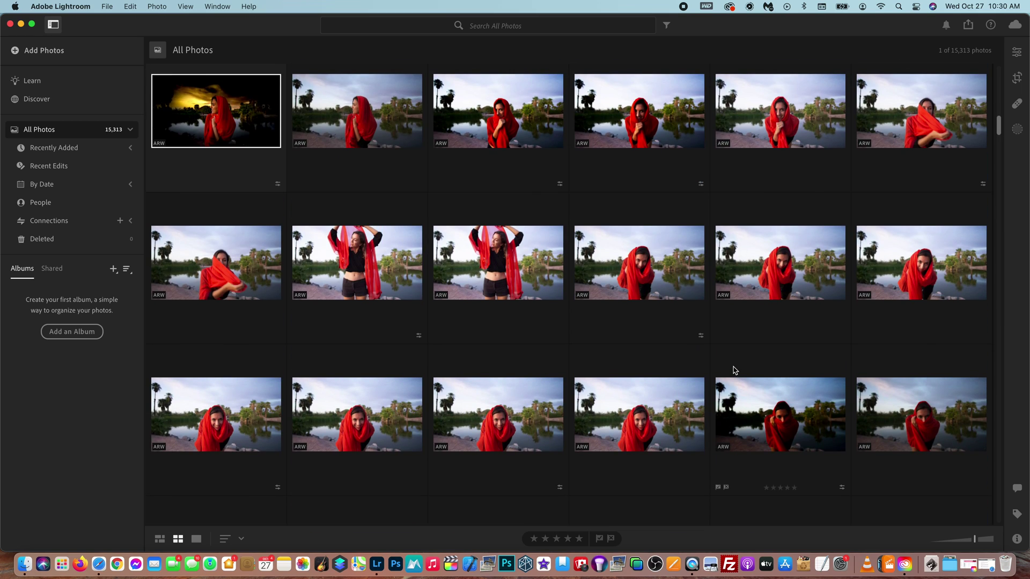
scroll(734, 370, "up", 3)
scroll(733, 370, "up", 3)
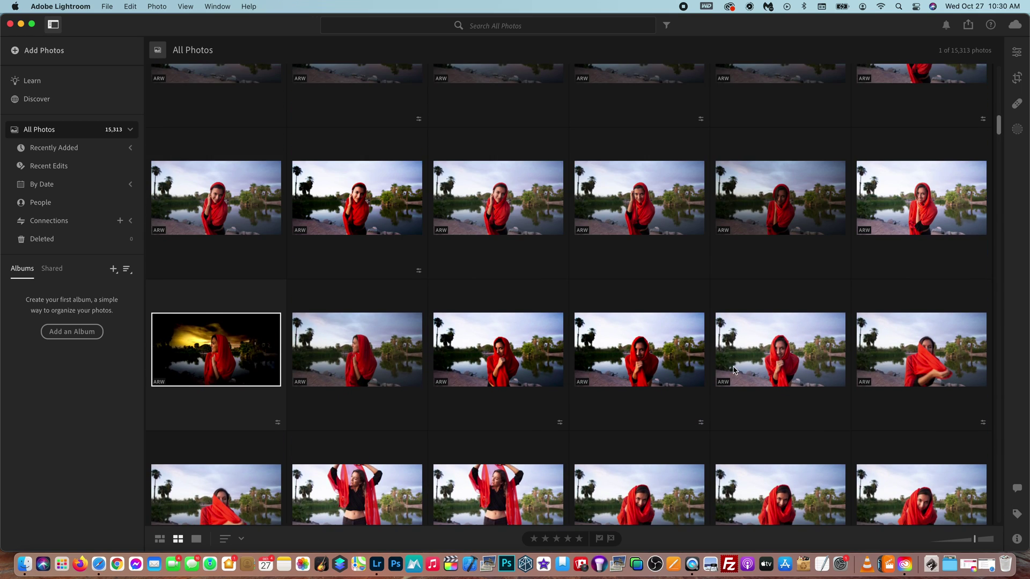
Step: Open the unedited lakeside red-scarf portrait as a single large image
double_click(734, 368)
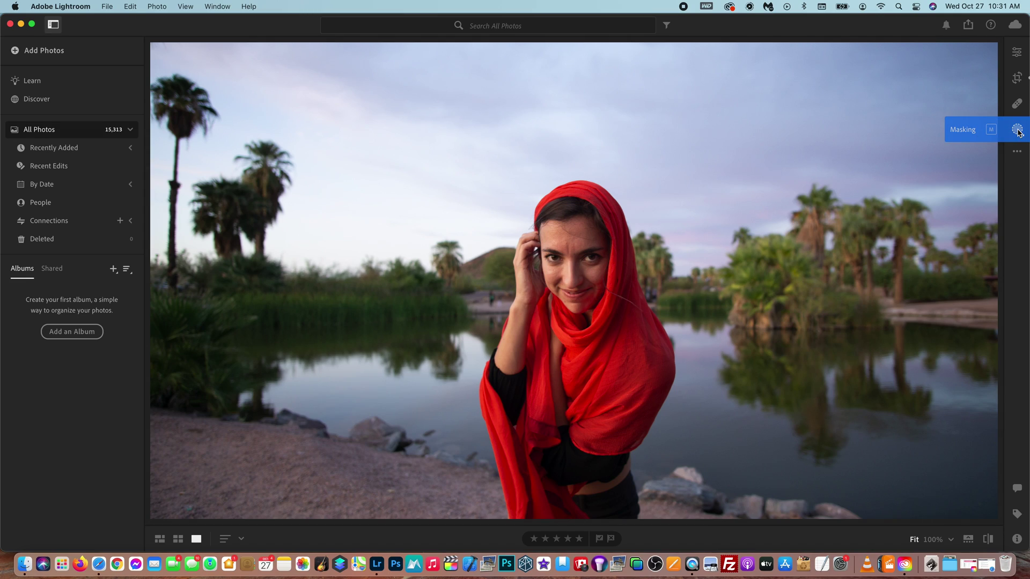
Step: Mask the woman with Select Subject and brighten her Exposure to +0.44
left_click(1017, 130)
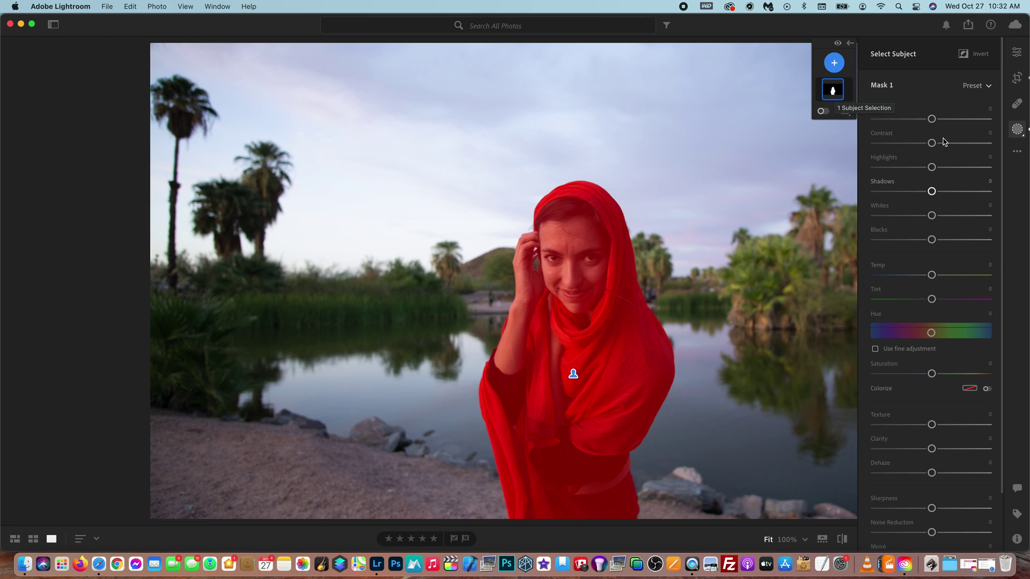
left_click(932, 119)
left_click_drag(934, 121, 908, 117)
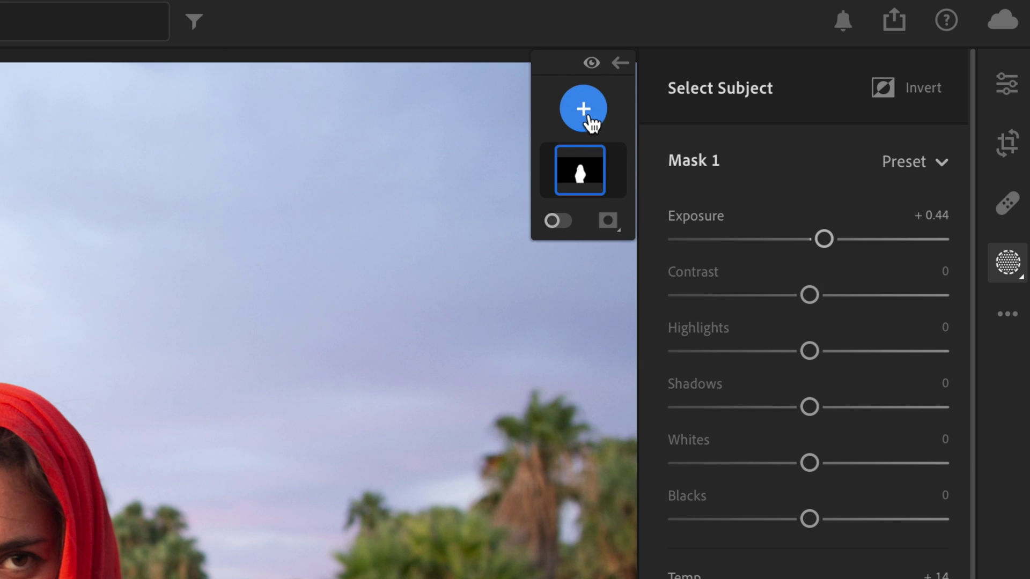
Step: Add a Select Sky mask as Mask 2 alongside the subject mask
left_click(835, 65)
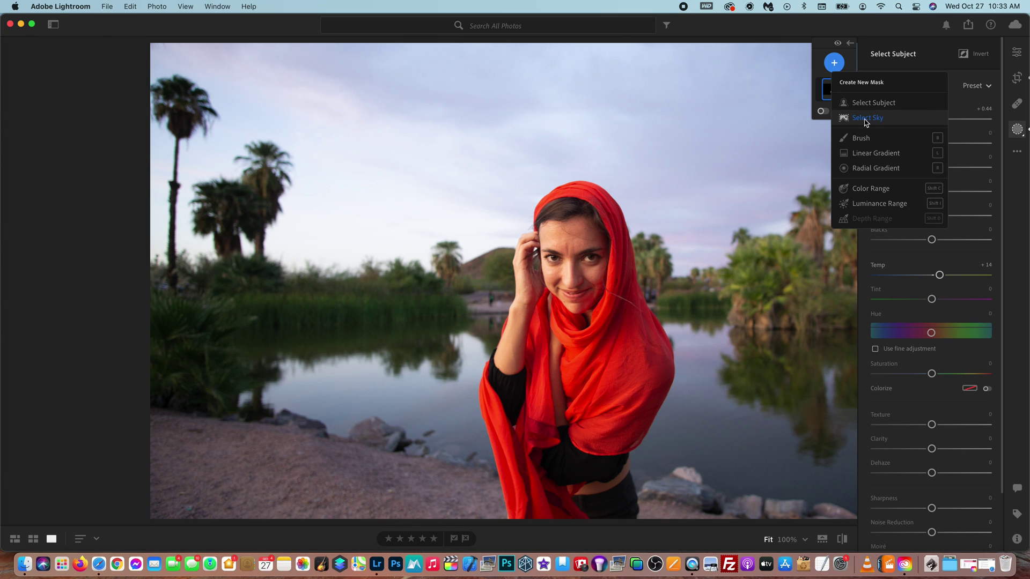
left_click(654, 239)
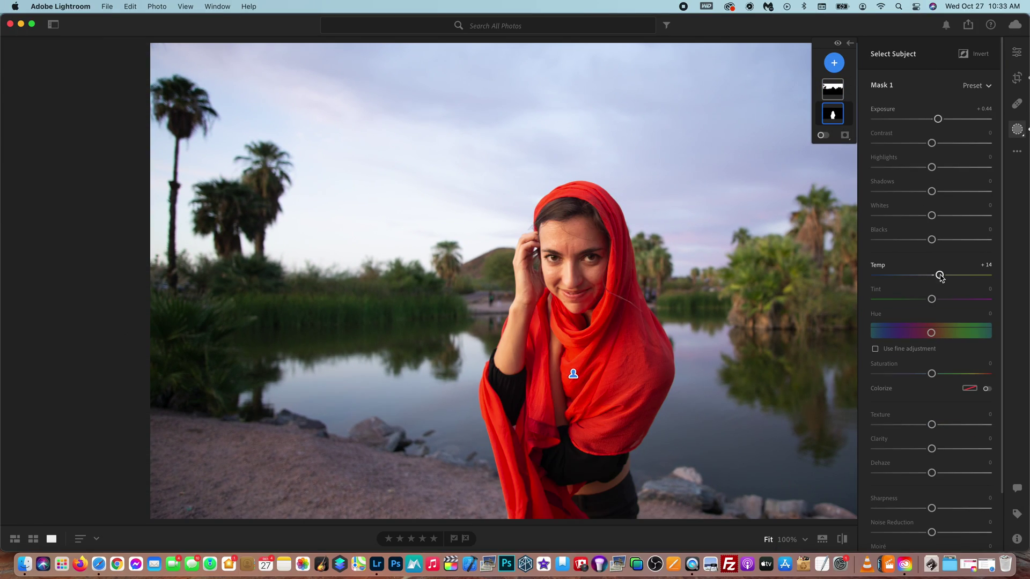
Step: On the subject mask, raise Temp, Contrast, Clarity and Noise Reduction and lower Shadows
left_click_drag(939, 276, 943, 276)
left_click_drag(932, 449, 942, 466)
scroll(933, 299, "down", 2)
left_click_drag(933, 129, 951, 148)
scroll(923, 134, "up", 3)
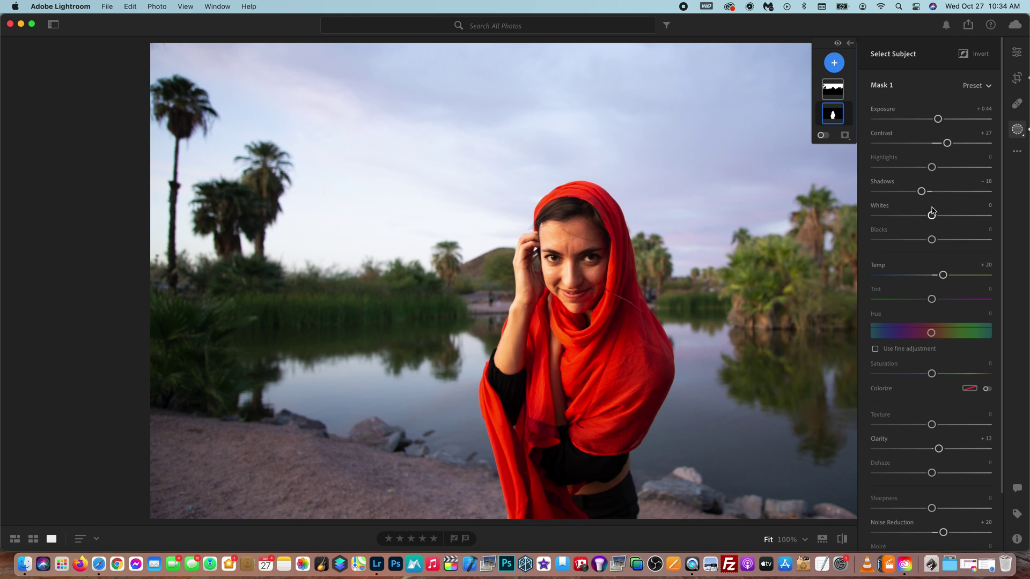
Step: Give the sky mask Dehaze +75, Temp +42, Saturation +32, Contrast +26, Shadows −31, Noise Reduction +24
left_click(832, 89)
scroll(915, 241, "down", 2)
left_click_drag(932, 416, 975, 416)
left_click_drag(948, 228, 957, 224)
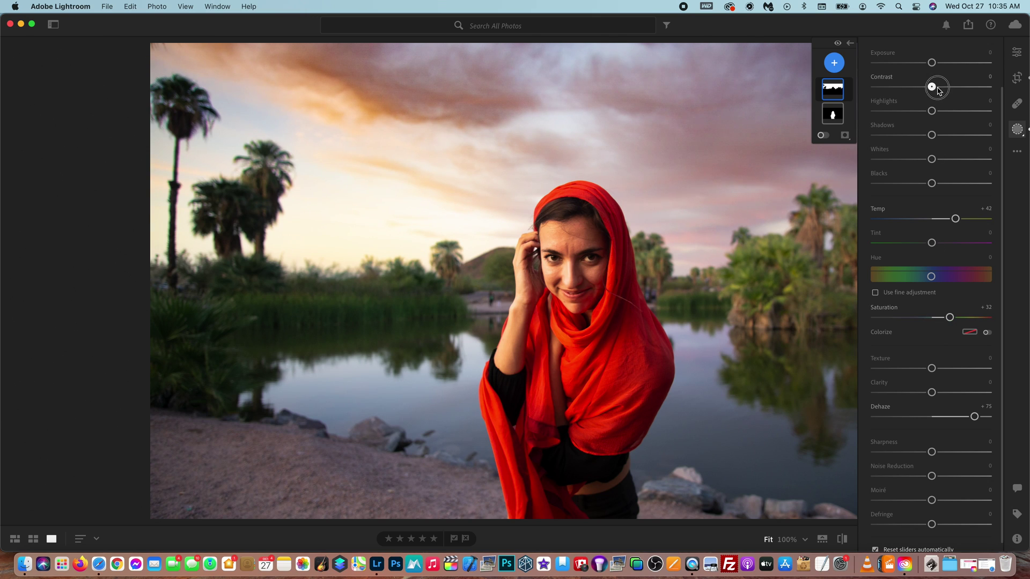
left_click_drag(931, 87, 947, 87)
mouse_move(932, 134)
left_mouse_down()
mouse_move(940, 138)
mouse_move(913, 136)
left_mouse_up()
scroll(934, 322, "down", 1)
left_click_drag(931, 466, 947, 474)
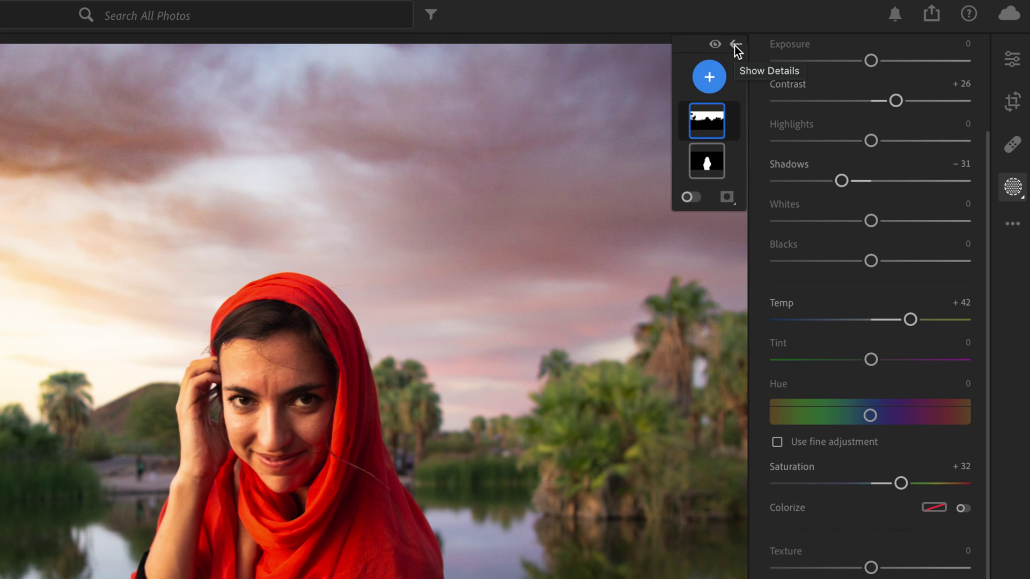
Step: Expand the mask list to show mask names and bring up the new-mask choices
left_click(735, 47)
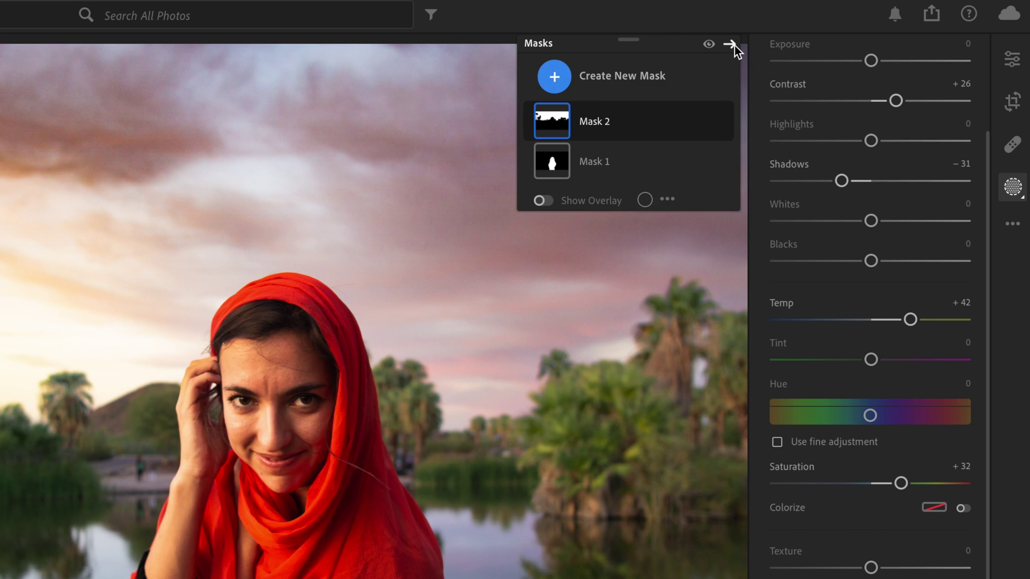
left_click(649, 81)
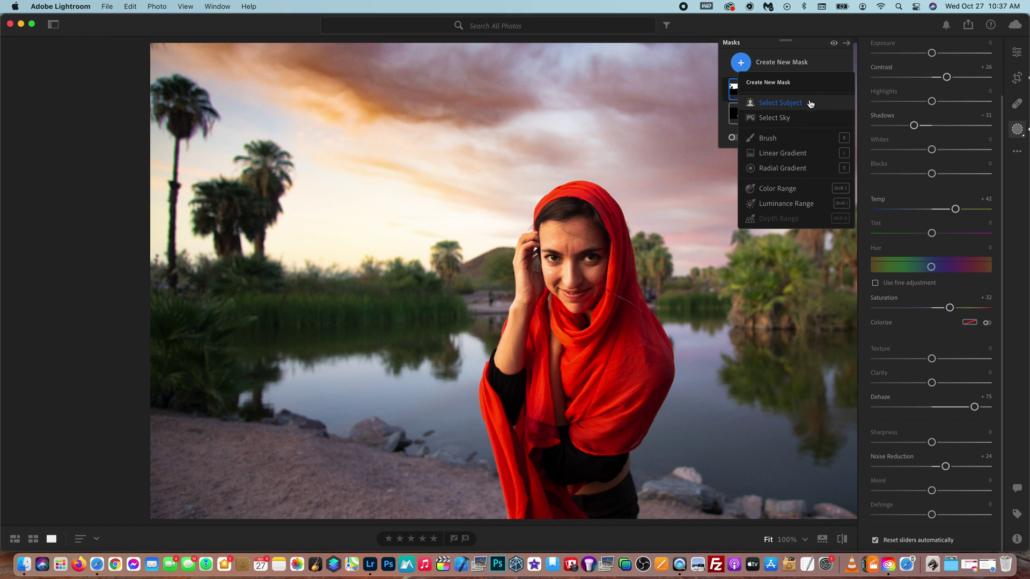
Step: Leave masking without a new mask and apply a moody dark-cloud preset from Recommended presets
left_click(846, 119)
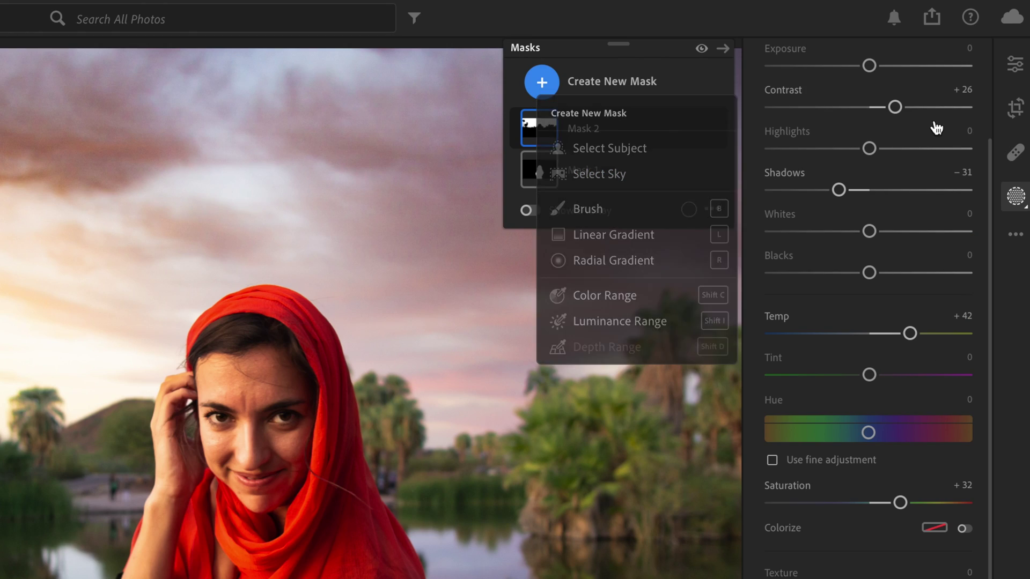
left_click(1020, 74)
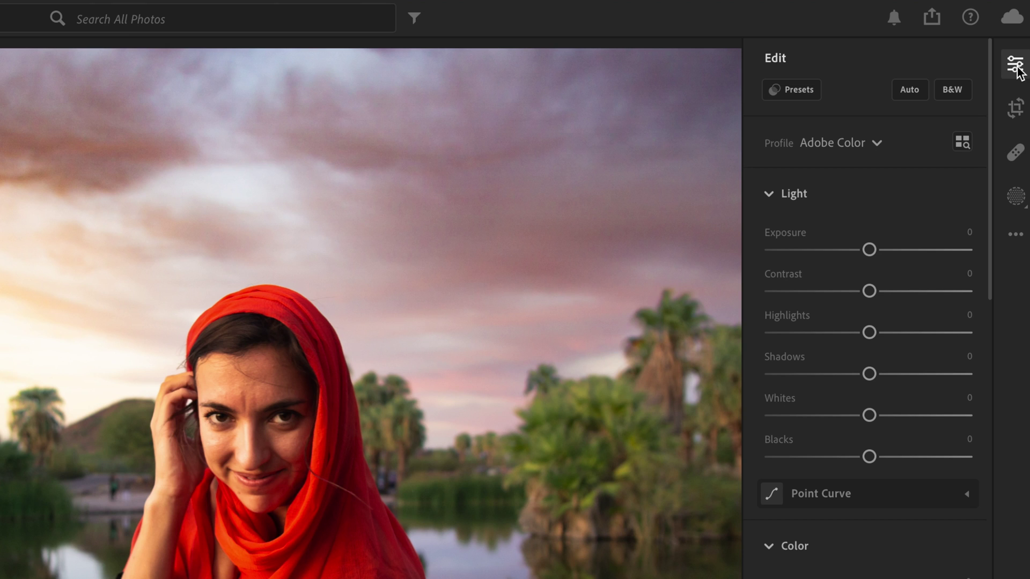
left_click(789, 88)
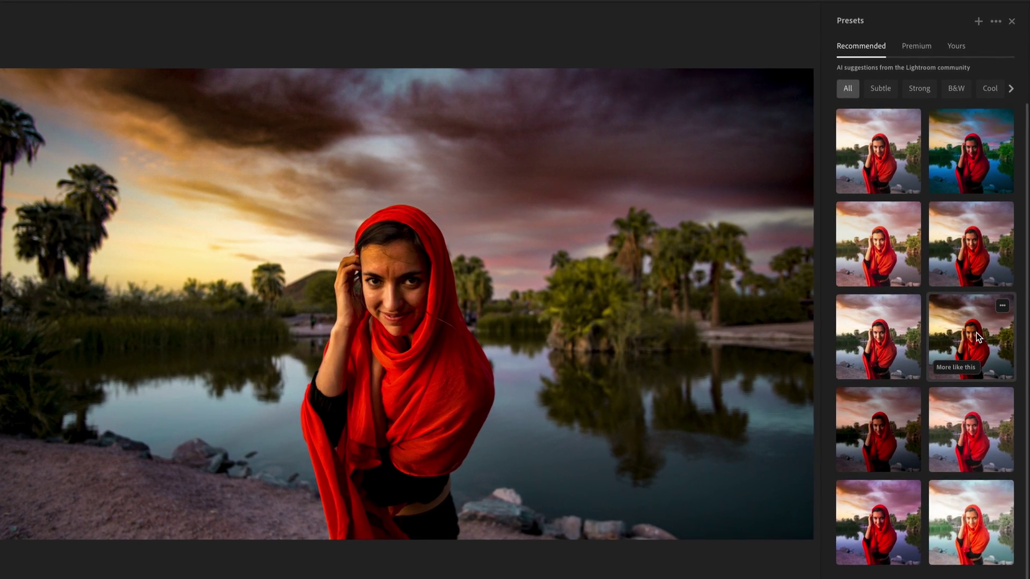
left_click(977, 333)
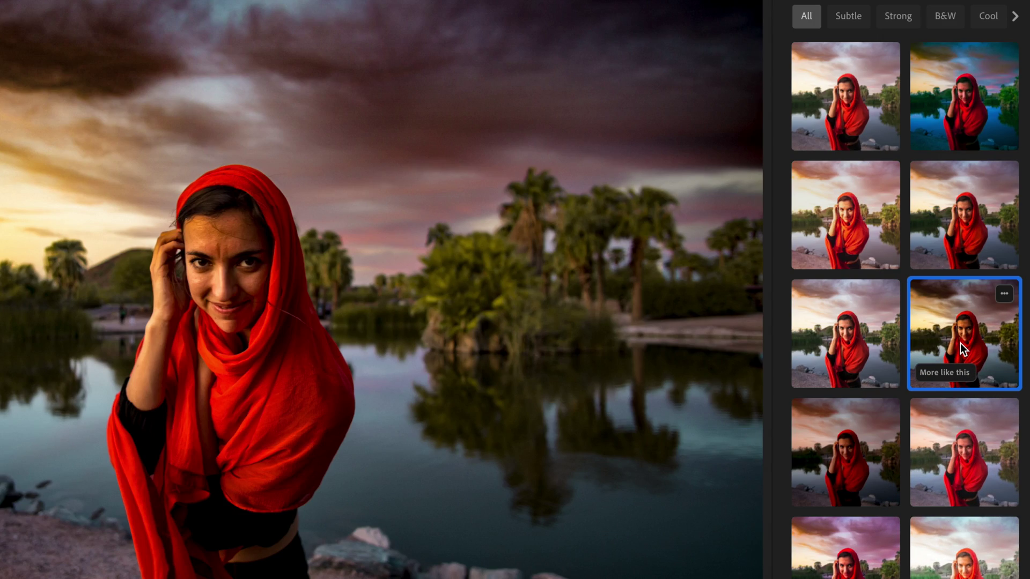